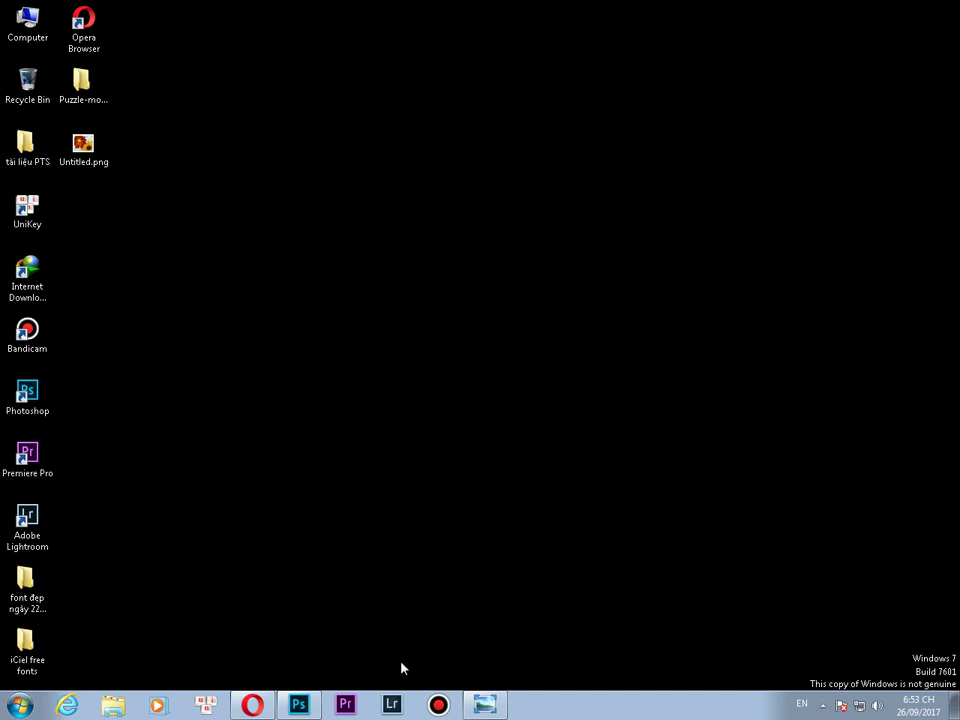
# Step: Bring up facebook puzzel.png in Photo Viewer and zoom in on the loose pieces and post area
pyautogui.click(484, 706)
pyautogui.scroll(2, 698, 404)
pyautogui.scroll(5, 698, 404)
pyautogui.scroll(-2, 698, 404)
pyautogui.scroll(-2, 696, 403)
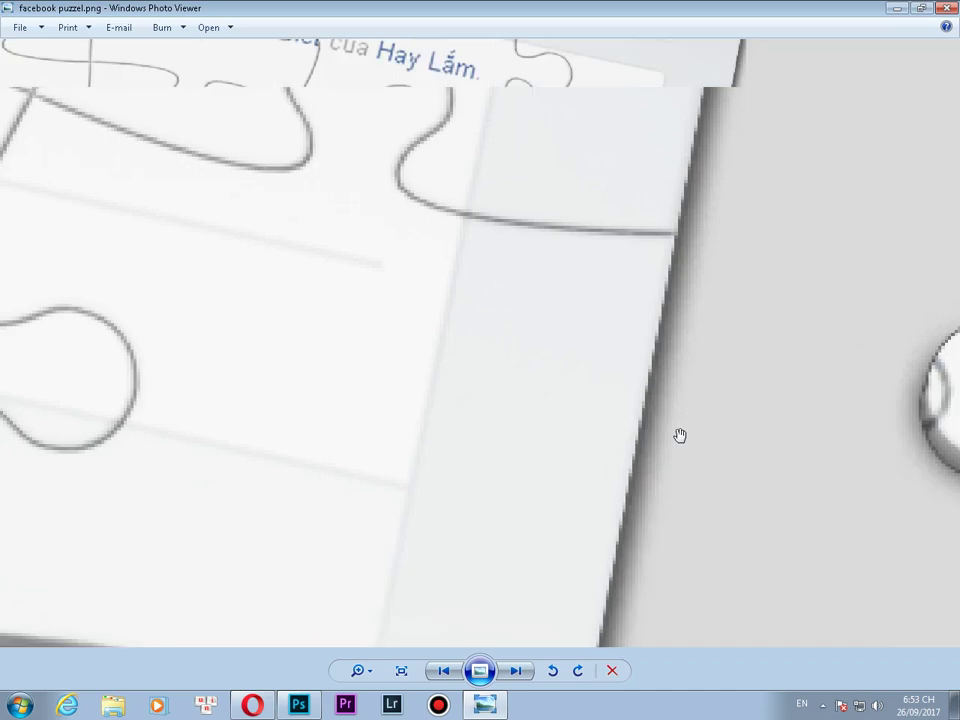
pyautogui.scroll(-3, 679, 437)
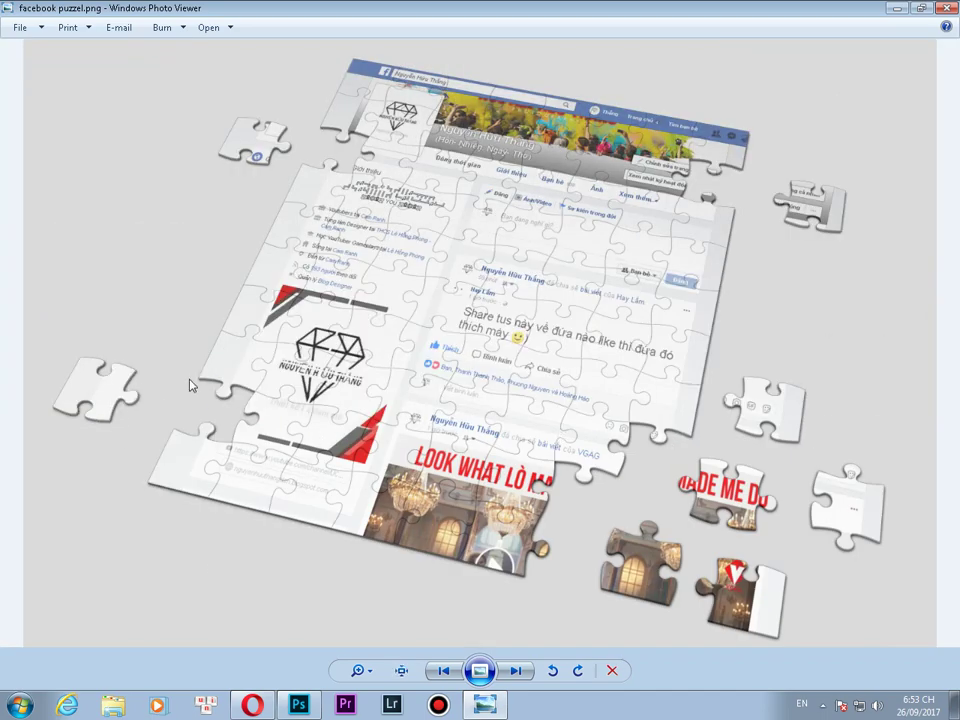
pyautogui.scroll(1, 198, 375)
pyautogui.scroll(3, 198, 375)
pyautogui.moveTo(198, 375); pyautogui.dragTo(357, 340)
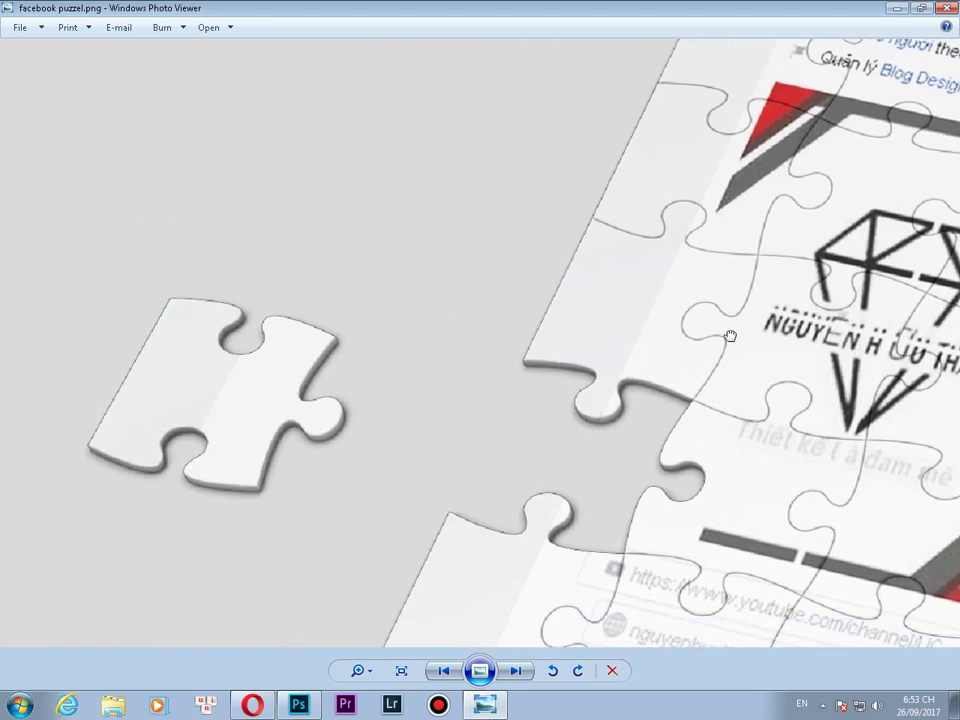
pyautogui.press('Right')
pyautogui.press('Right')
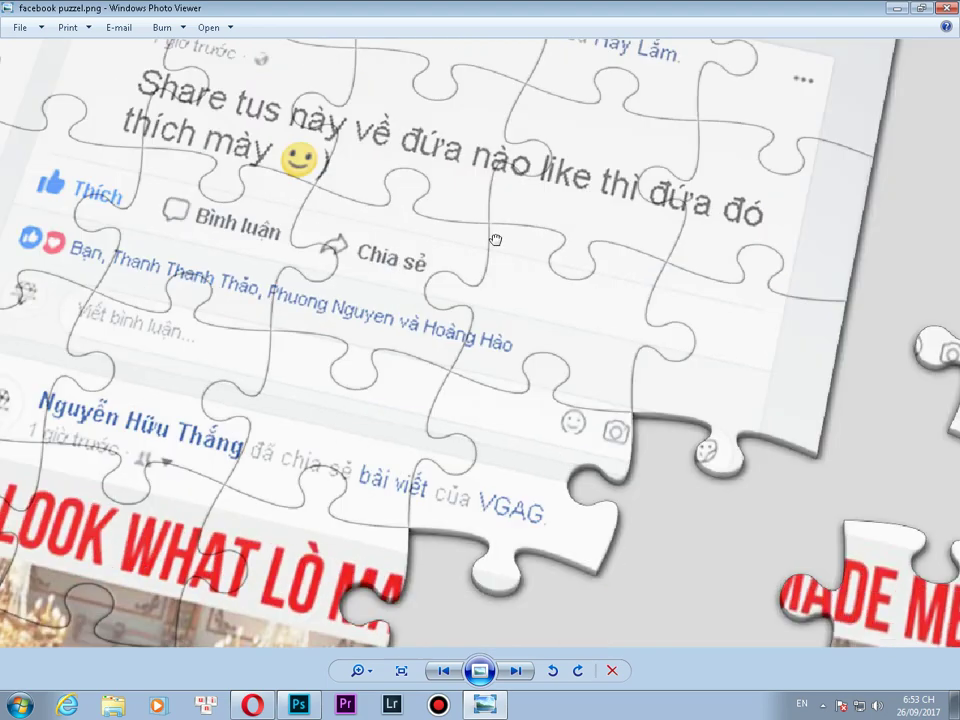
pyautogui.press('Up')
pyautogui.scroll(-4, 361, 358)
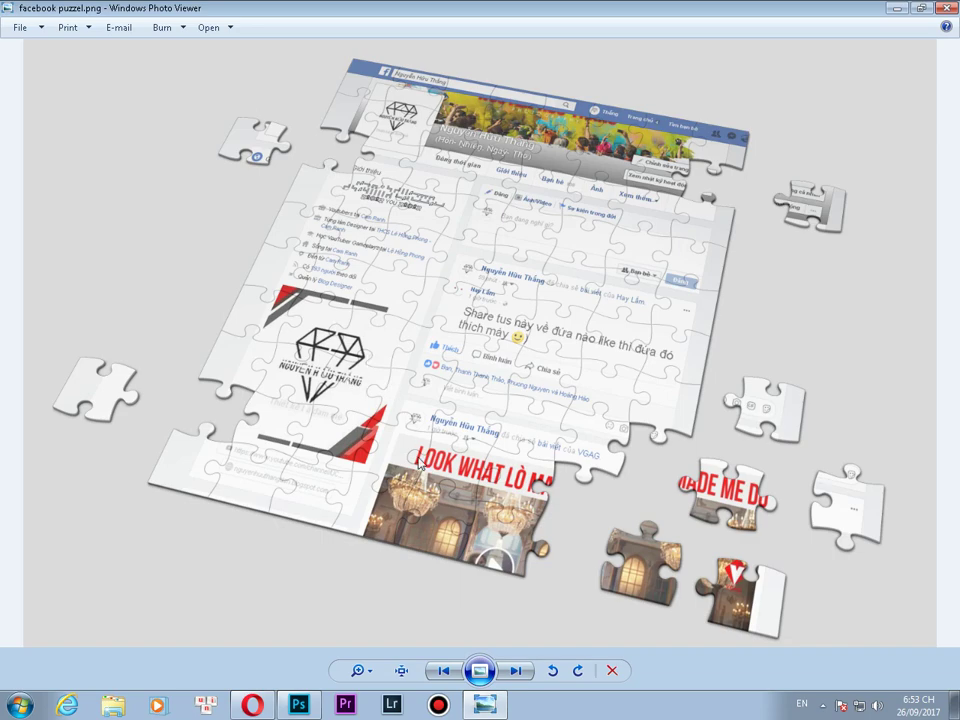
# Step: Zoom back out to fit the whole puzzle image, then switch over to Photoshop
pyautogui.scroll(5, 420, 400)
pyautogui.scroll(2, 464, 446)
pyautogui.scroll(2, 464, 446)
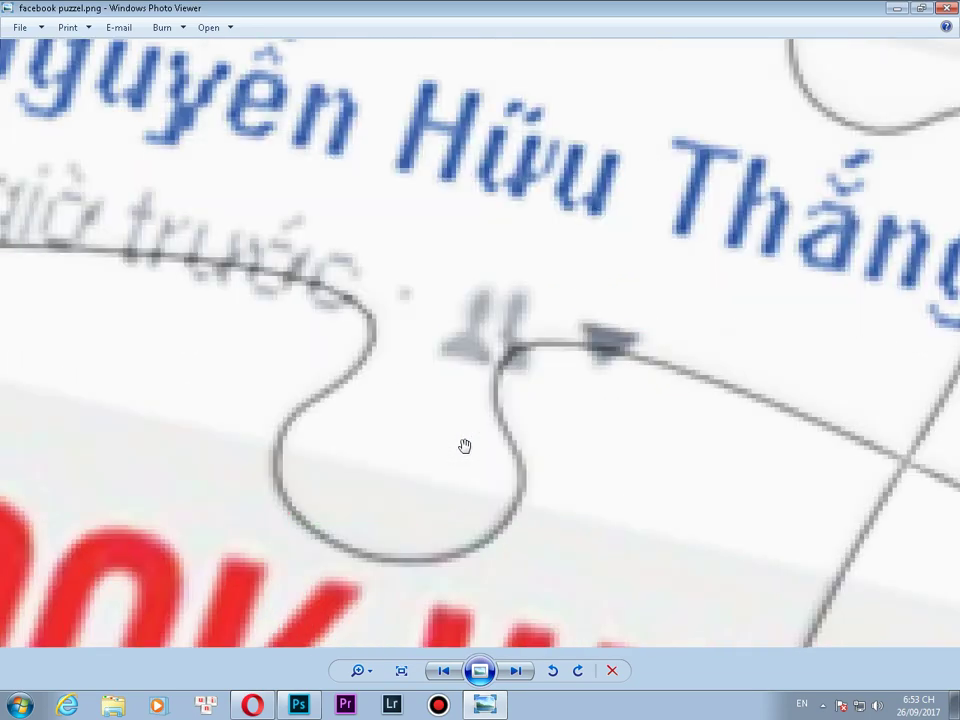
pyautogui.scroll(2, 464, 446)
pyautogui.scroll(1, 464, 446)
pyautogui.scroll(-3, 464, 446)
pyautogui.scroll(-2, 464, 446)
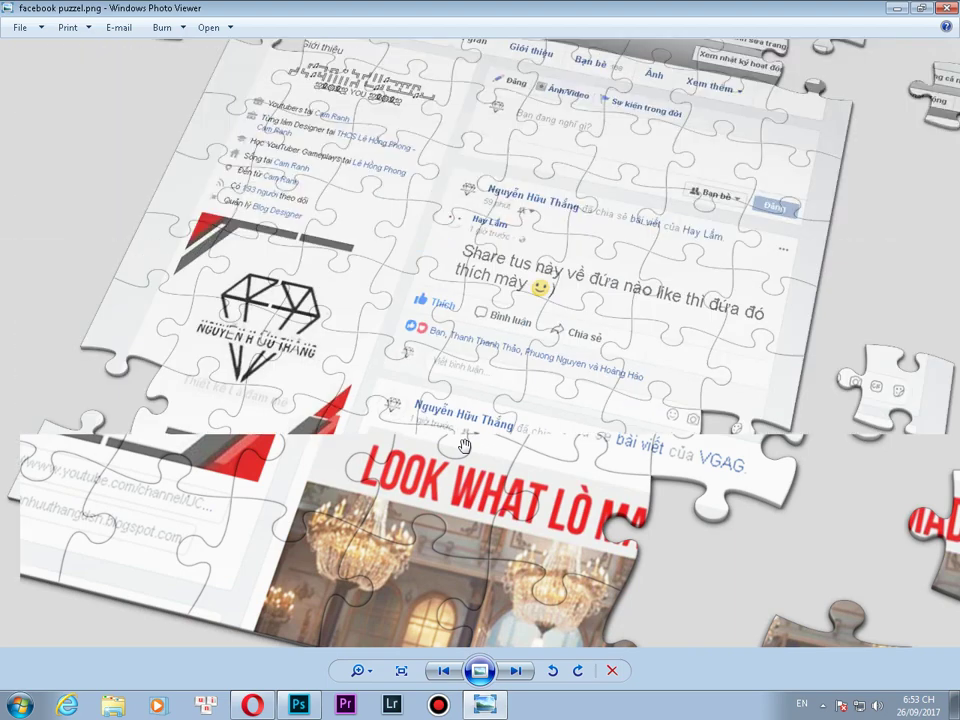
pyautogui.scroll(-2, 464, 446)
pyautogui.scroll(-1, 461, 434)
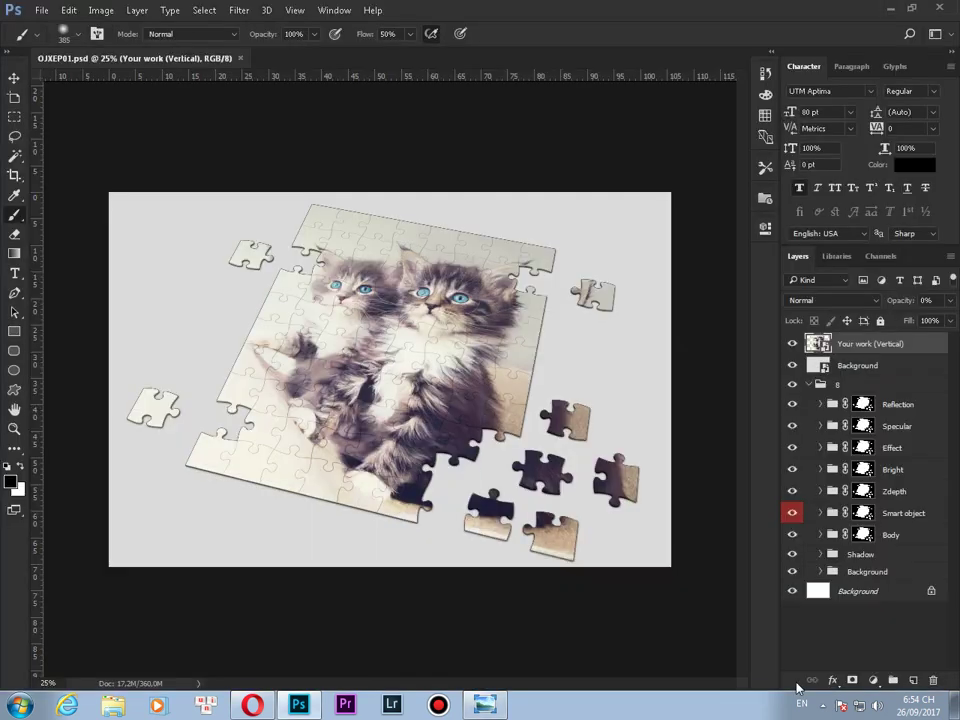
pyautogui.press('F8')
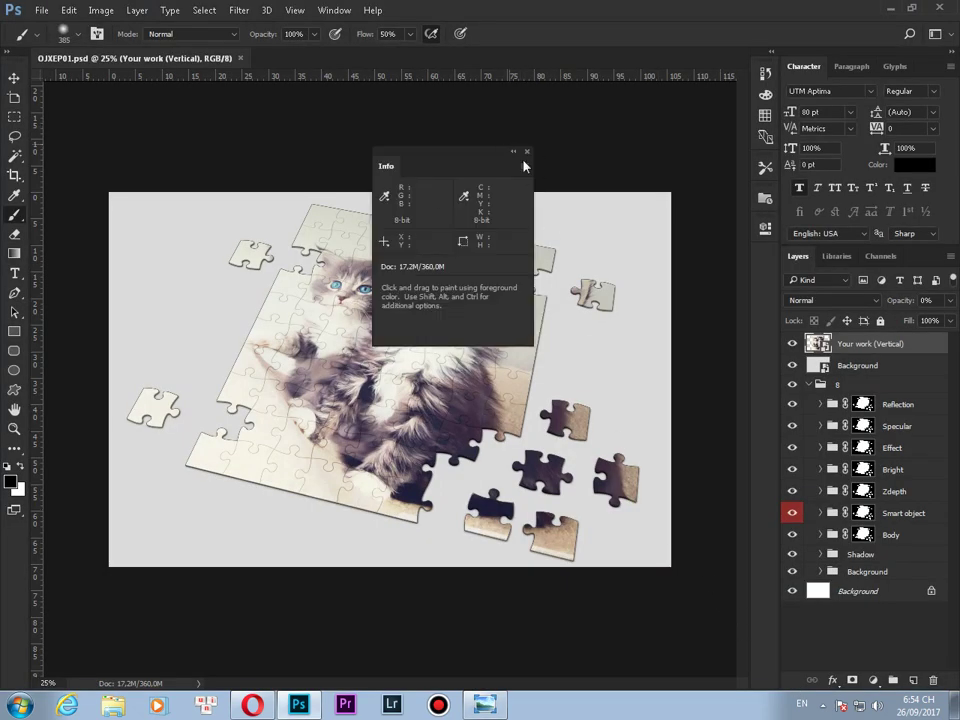
# Step: Close the Info panel, toggle Your work (Vertical) visibility, and expand the Smart object and Parts groups
pyautogui.click(527, 153)
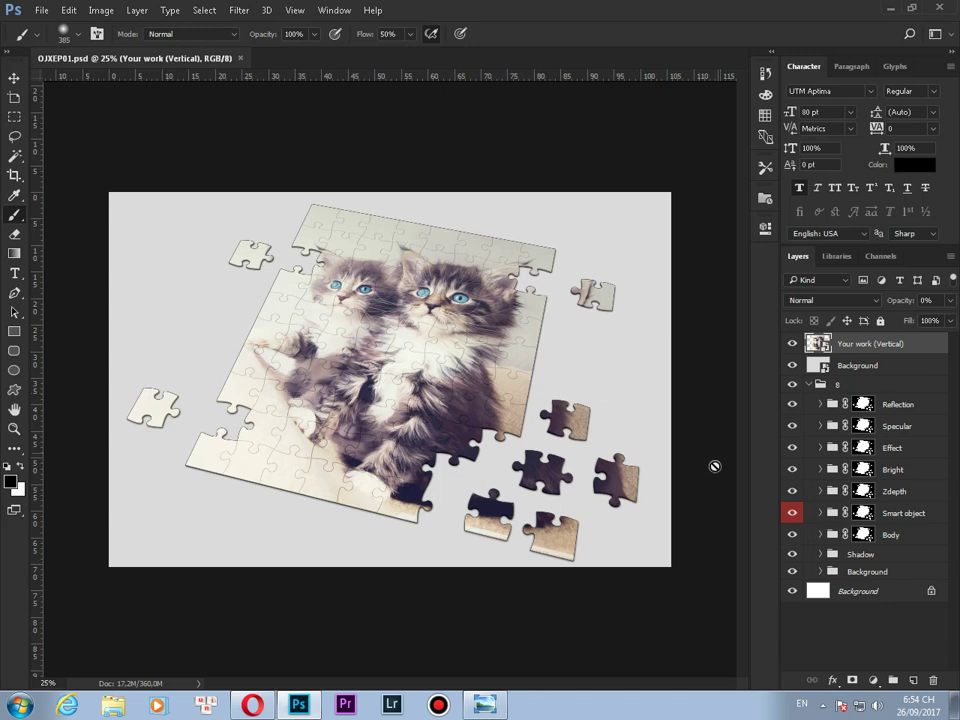
pyautogui.click(793, 346)
pyautogui.click(793, 345)
pyautogui.click(821, 513)
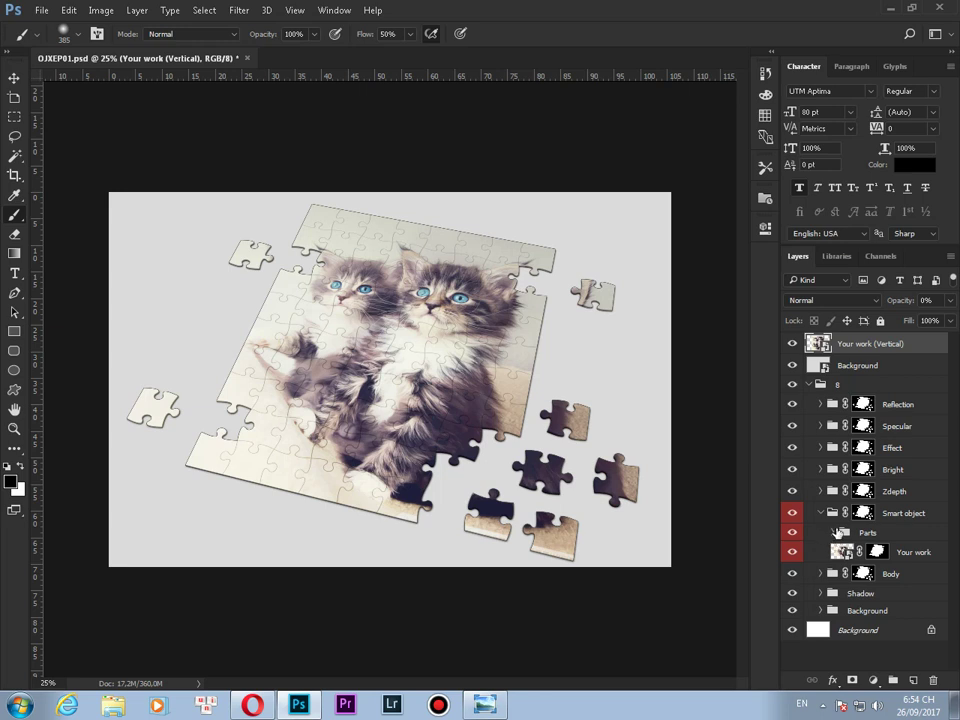
pyautogui.click(836, 531)
# Step: Select layer 8 in the Parts folder and open its kitten smart object as Your work.psb
pyautogui.scroll(-2, 838, 545)
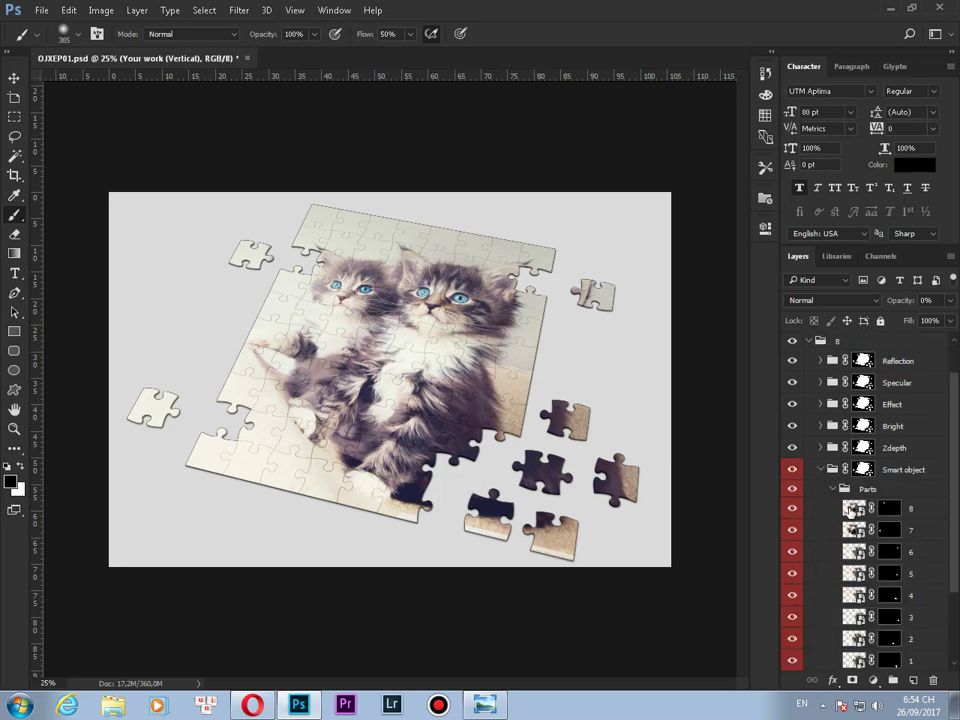
pyautogui.click(851, 510)
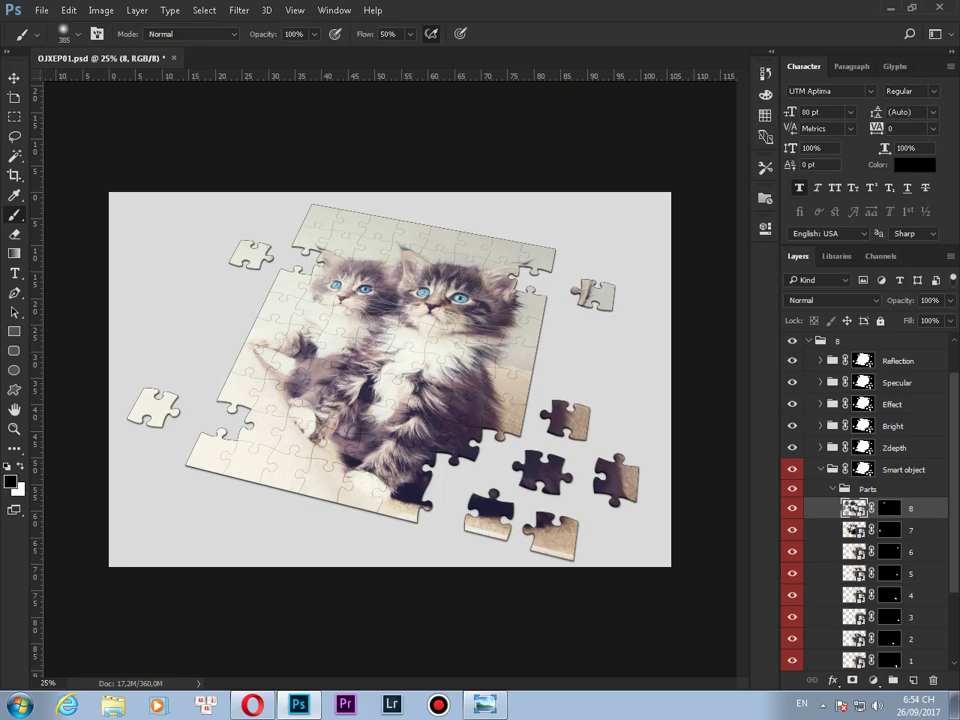
pyautogui.doubleClick(853, 507)
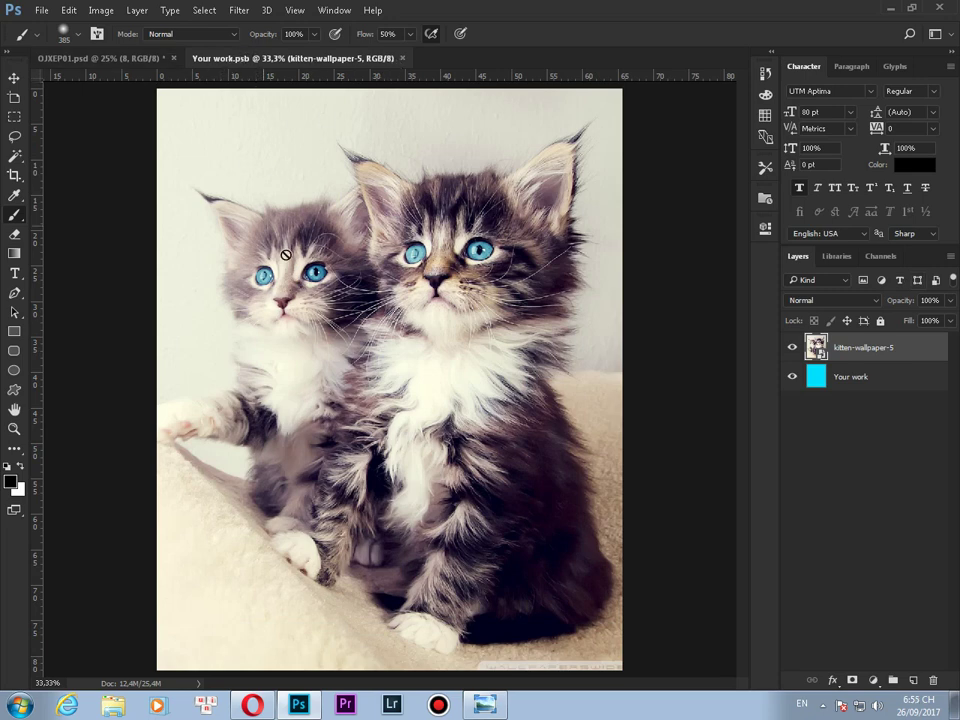
# Step: Place Untitled.png from the Desktop as an embedded layer above kitten-wallpaper-5
pyautogui.click(41, 11)
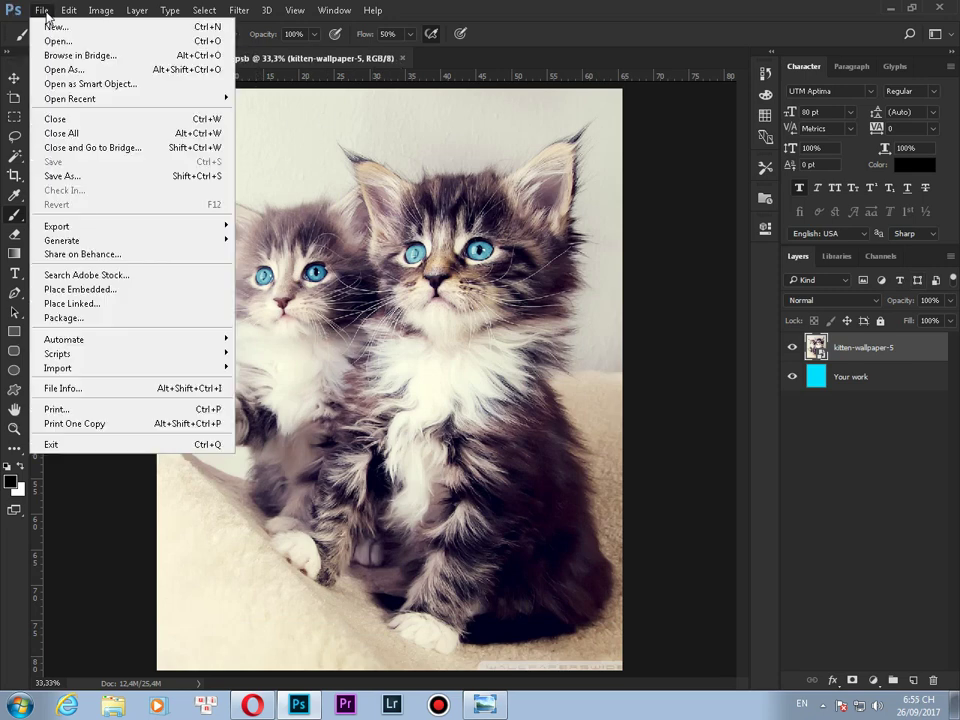
pyautogui.click(88, 290)
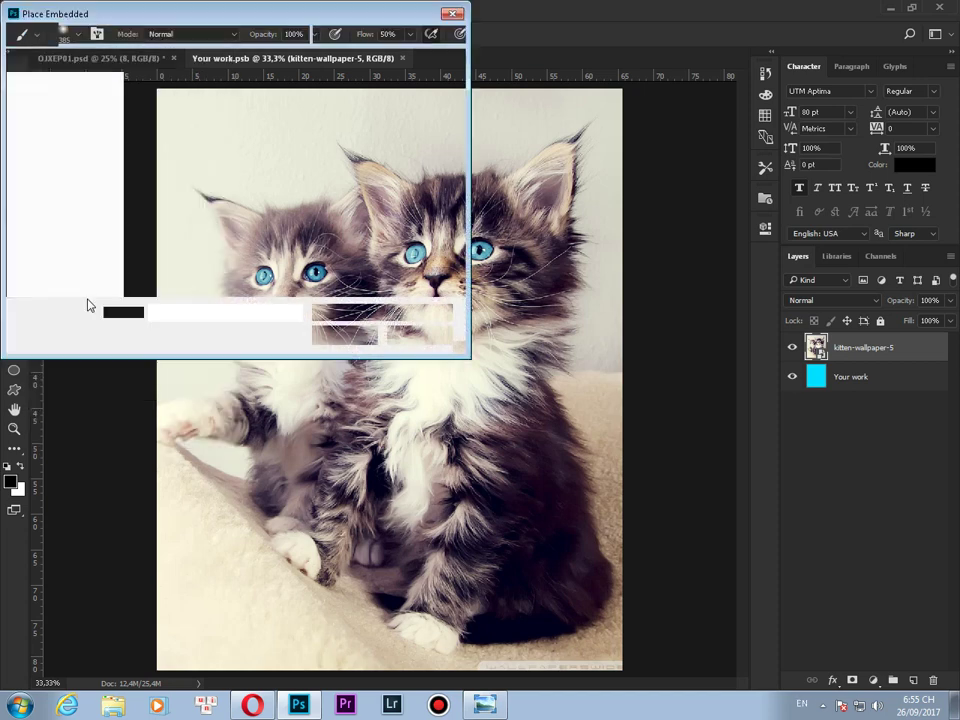
pyautogui.click(55, 103)
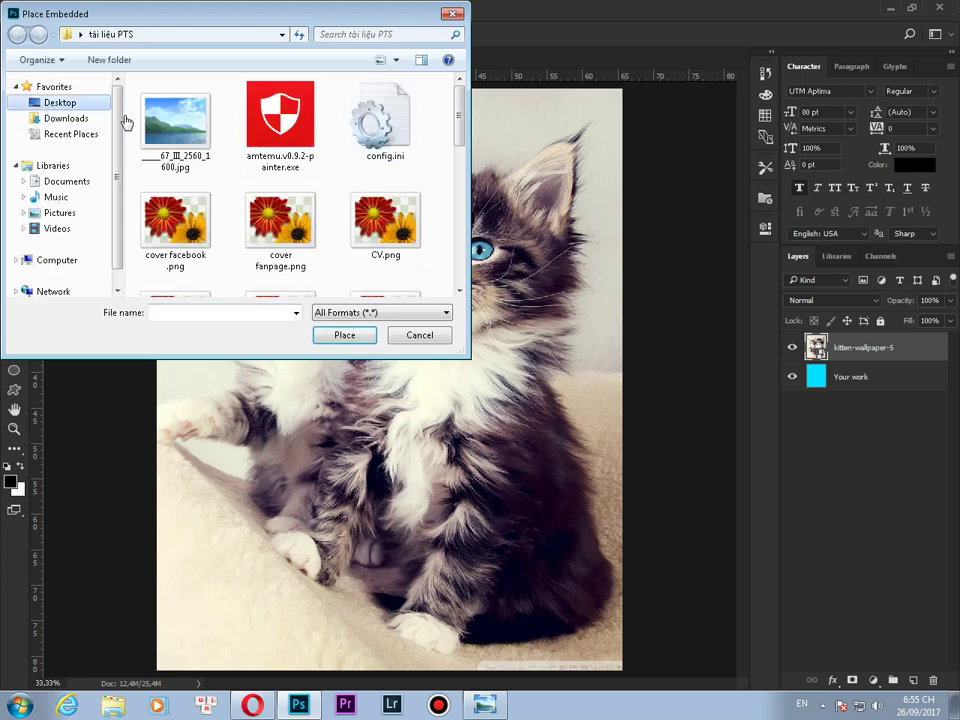
pyautogui.moveTo(460, 188); pyautogui.dragTo(405, 290)
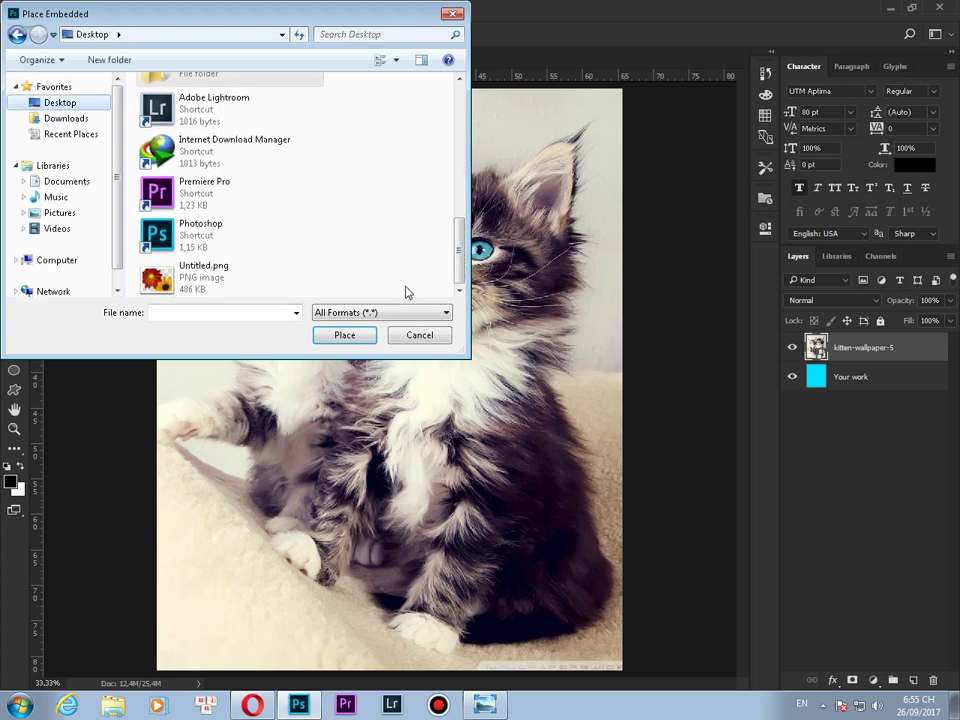
pyautogui.click(233, 292)
pyautogui.click(345, 337)
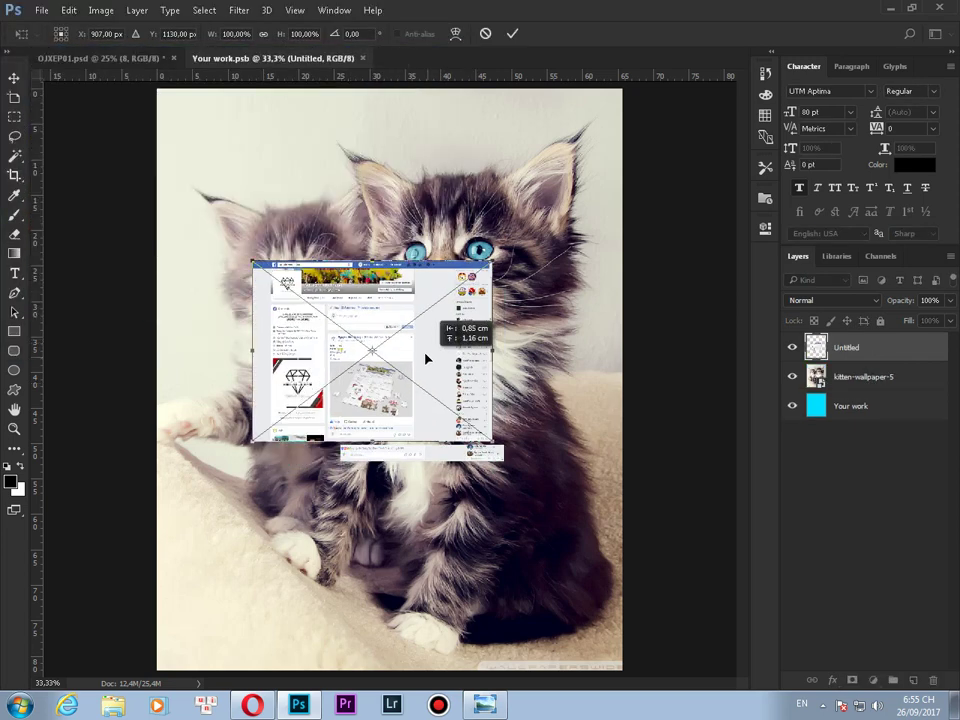
# Step: Scale the placed Facebook screenshot to about 270% by 323% to cover the canvas, and commit
pyautogui.moveTo(425, 358); pyautogui.dragTo(424, 343)
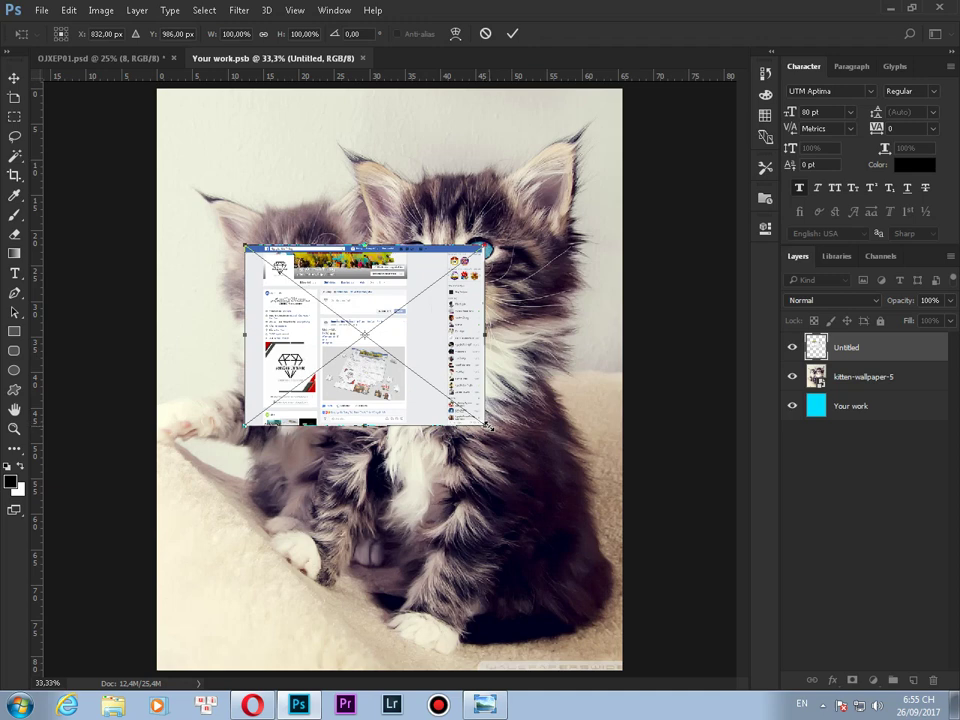
pyautogui.moveTo(486, 424); pyautogui.dragTo(619, 619)
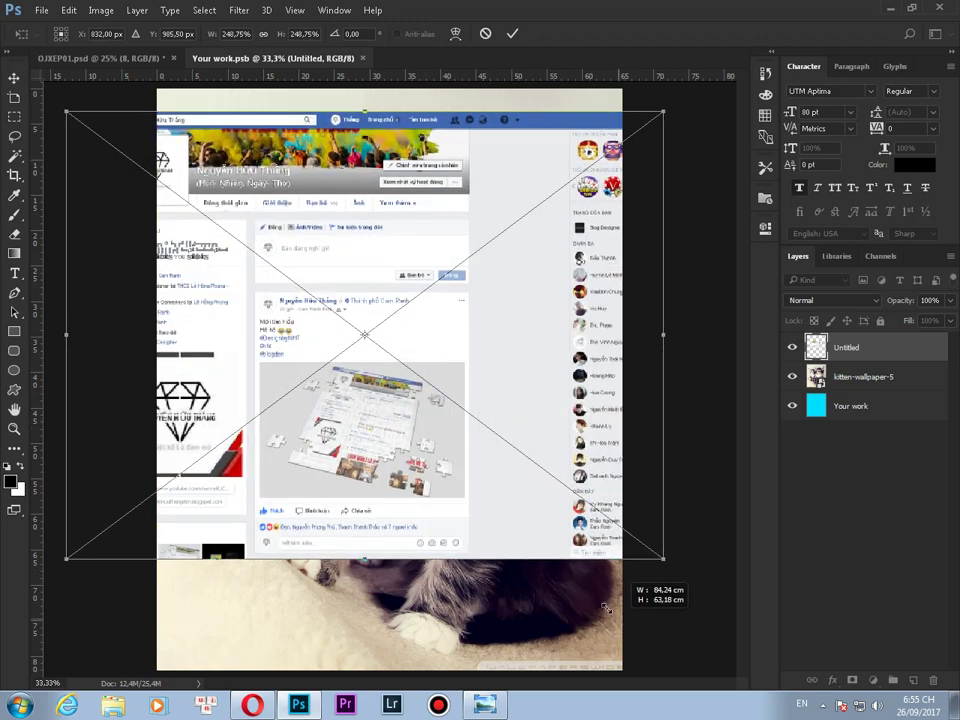
pyautogui.moveTo(619, 619); pyautogui.dragTo(565, 486)
pyautogui.moveTo(164, 335); pyautogui.dragTo(122, 333)
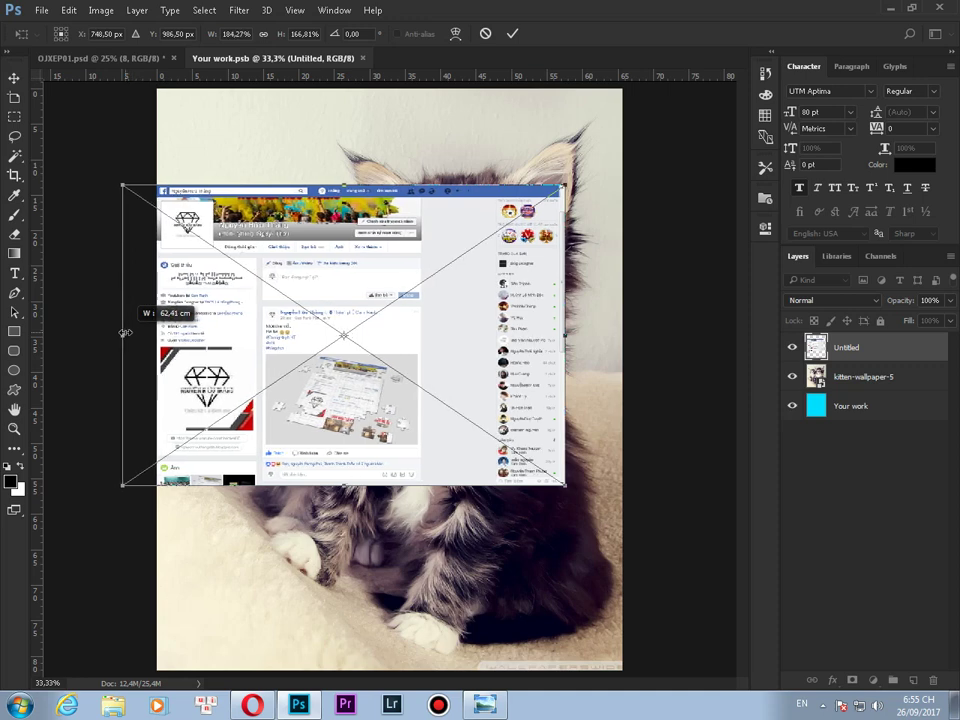
pyautogui.moveTo(345, 182); pyautogui.dragTo(352, 82)
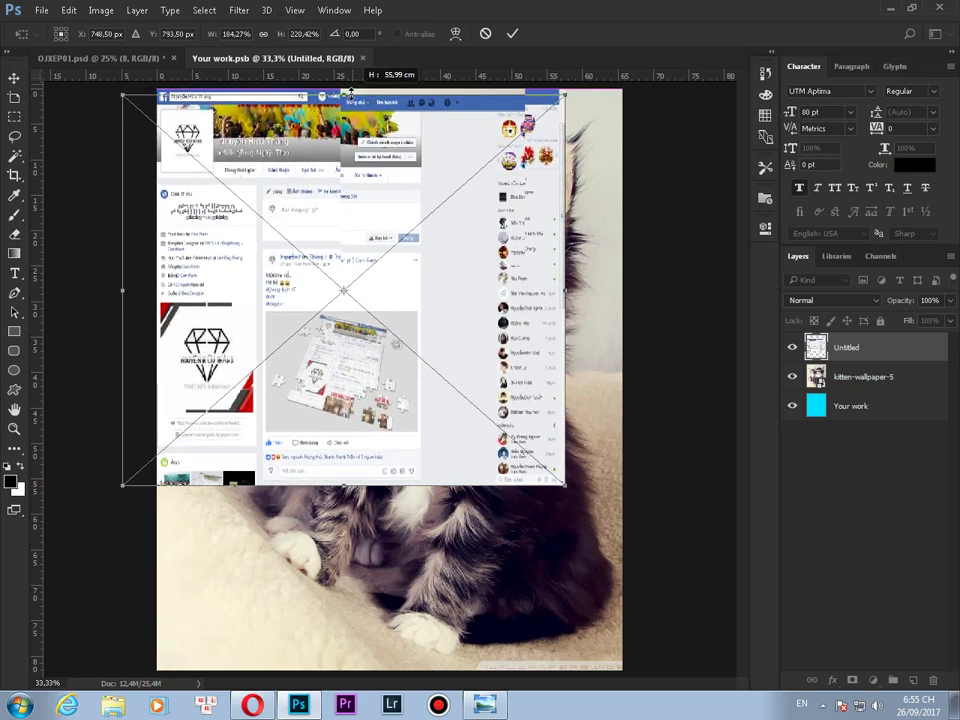
pyautogui.moveTo(352, 82); pyautogui.dragTo(352, 85)
pyautogui.moveTo(565, 484)
pyautogui.mouseDown()
pyautogui.moveTo(680, 716)
pyautogui.moveTo(745, 716)
pyautogui.moveTo(738, 710)
pyautogui.mouseUp()
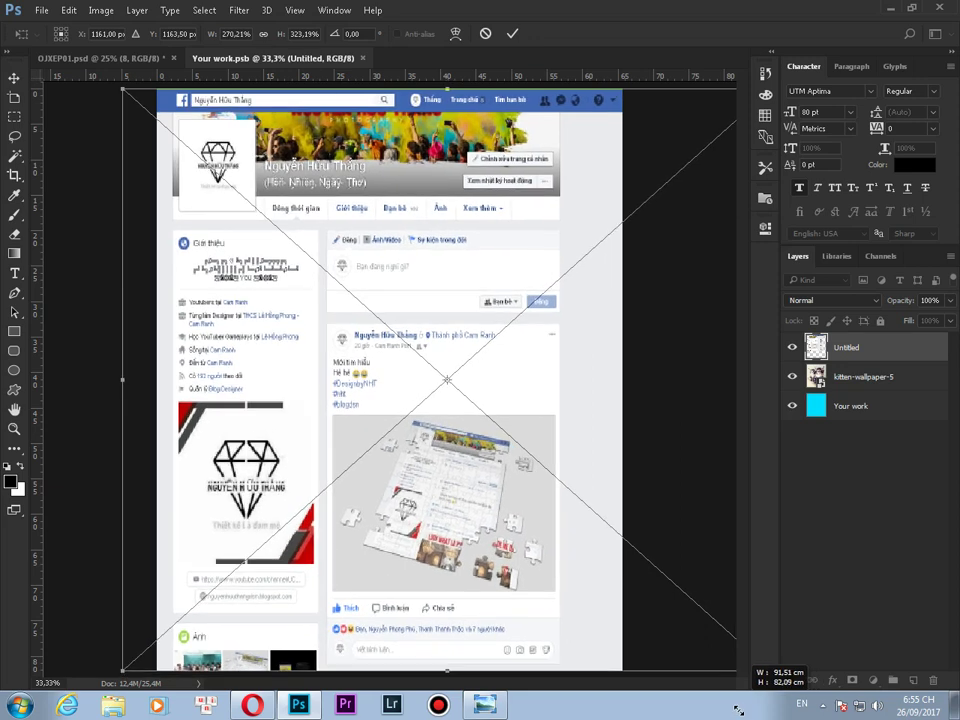
pyautogui.moveTo(738, 710); pyautogui.dragTo(739, 712)
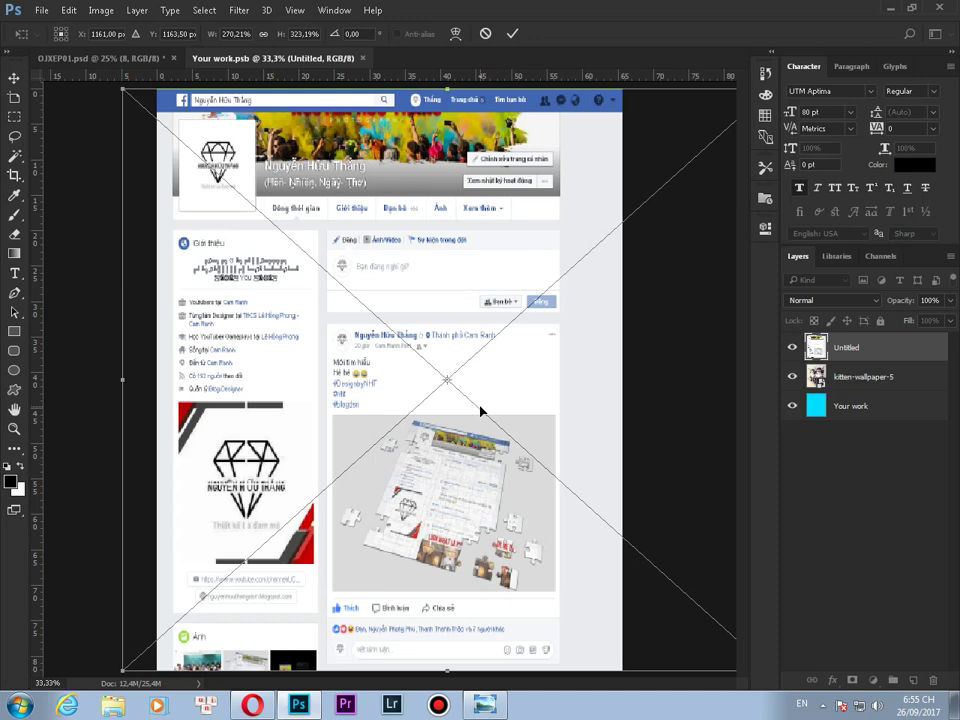
pyautogui.press('Return')
pyautogui.press('b')
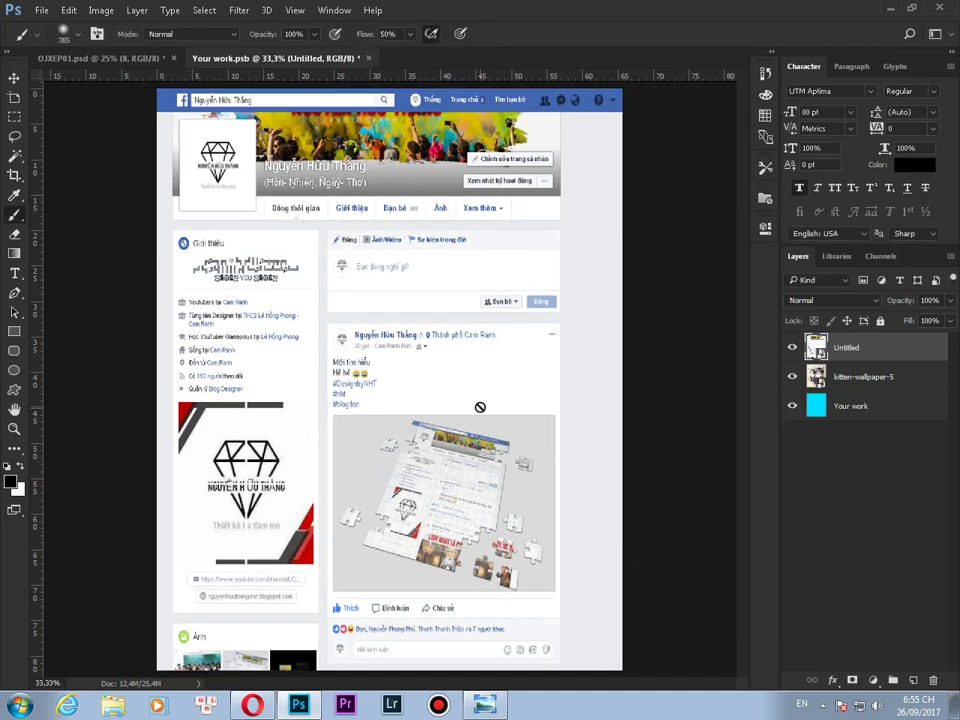
# Step: Save the smart object, dismiss the Info panel, and close Your work.psb to return to OJXEP01.psd
pyautogui.click(41, 12)
pyautogui.click(66, 162)
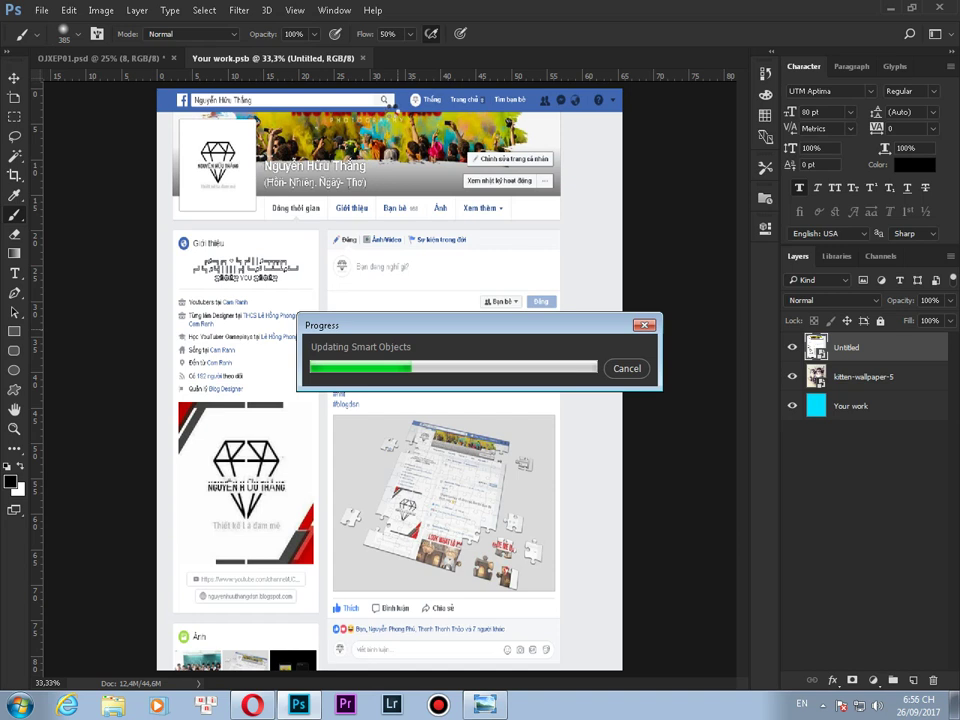
pyautogui.click(527, 147)
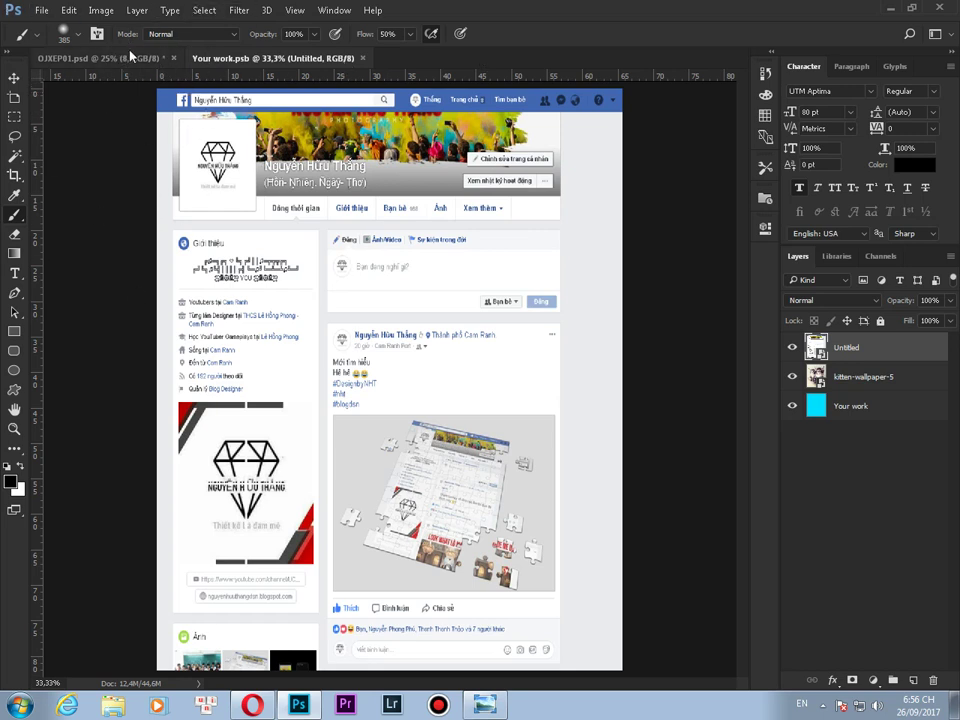
pyautogui.click(363, 58)
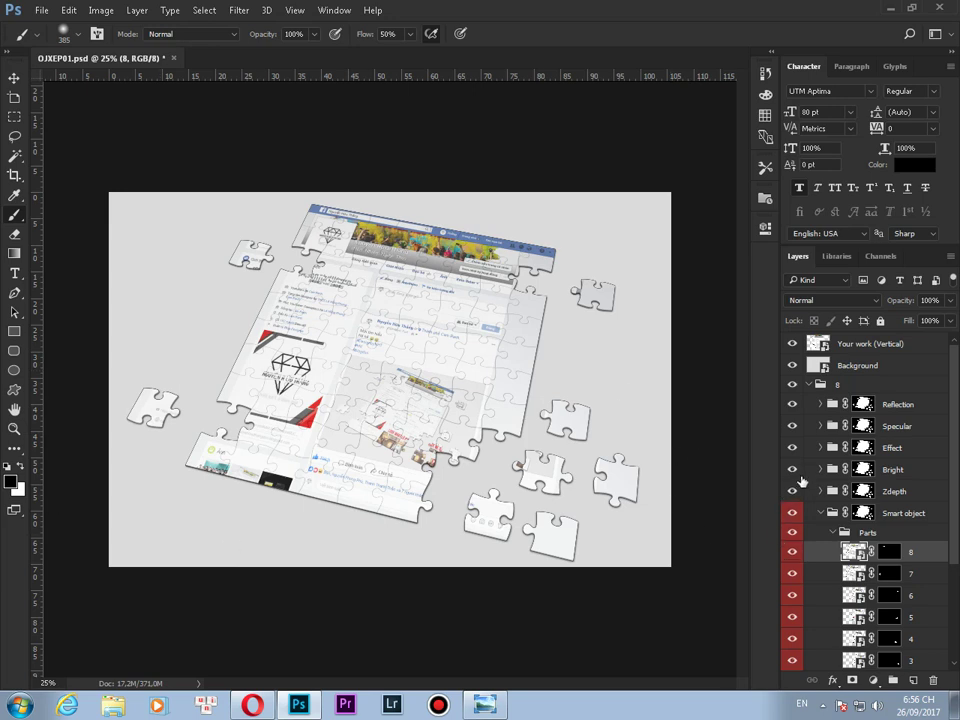
# Step: Select and collapse the Parts folder, then collapse the Smart object group
pyautogui.click(833, 537)
pyautogui.click(833, 537)
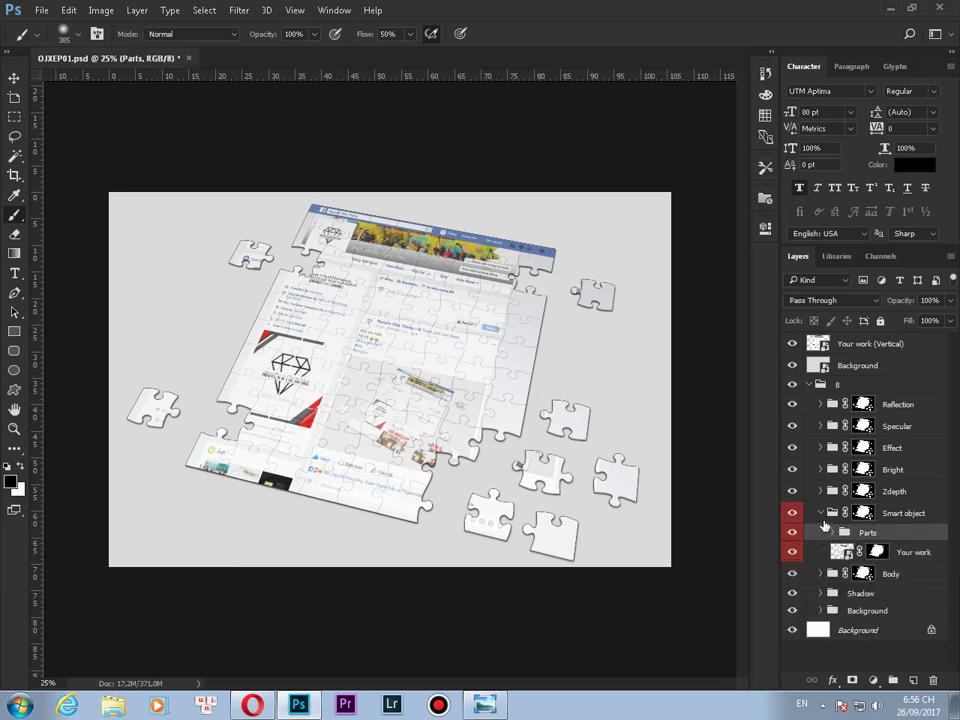
pyautogui.click(818, 515)
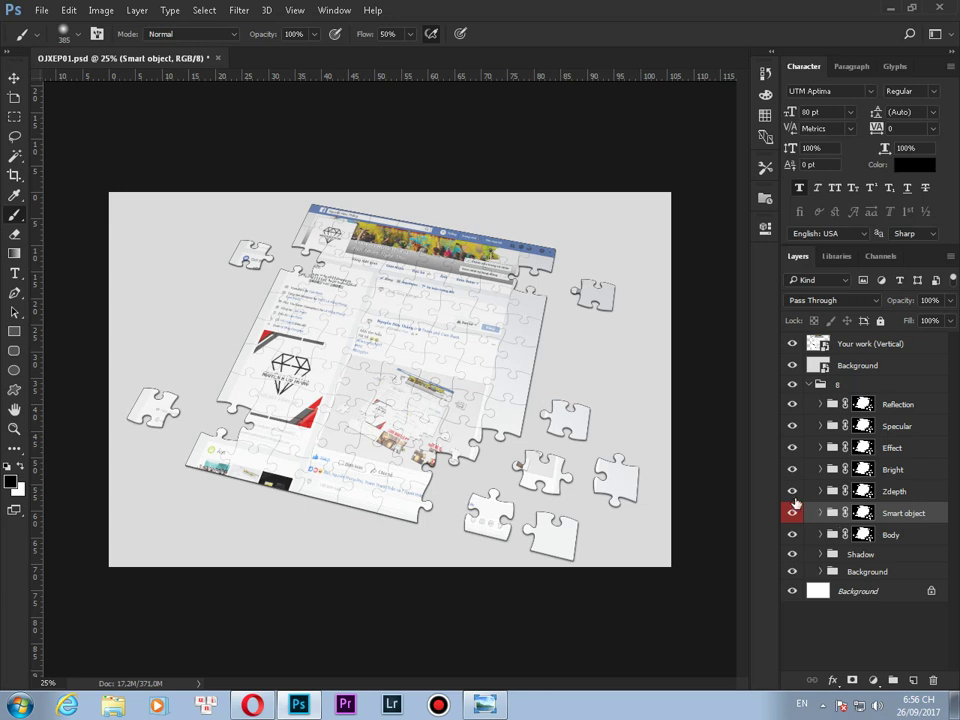